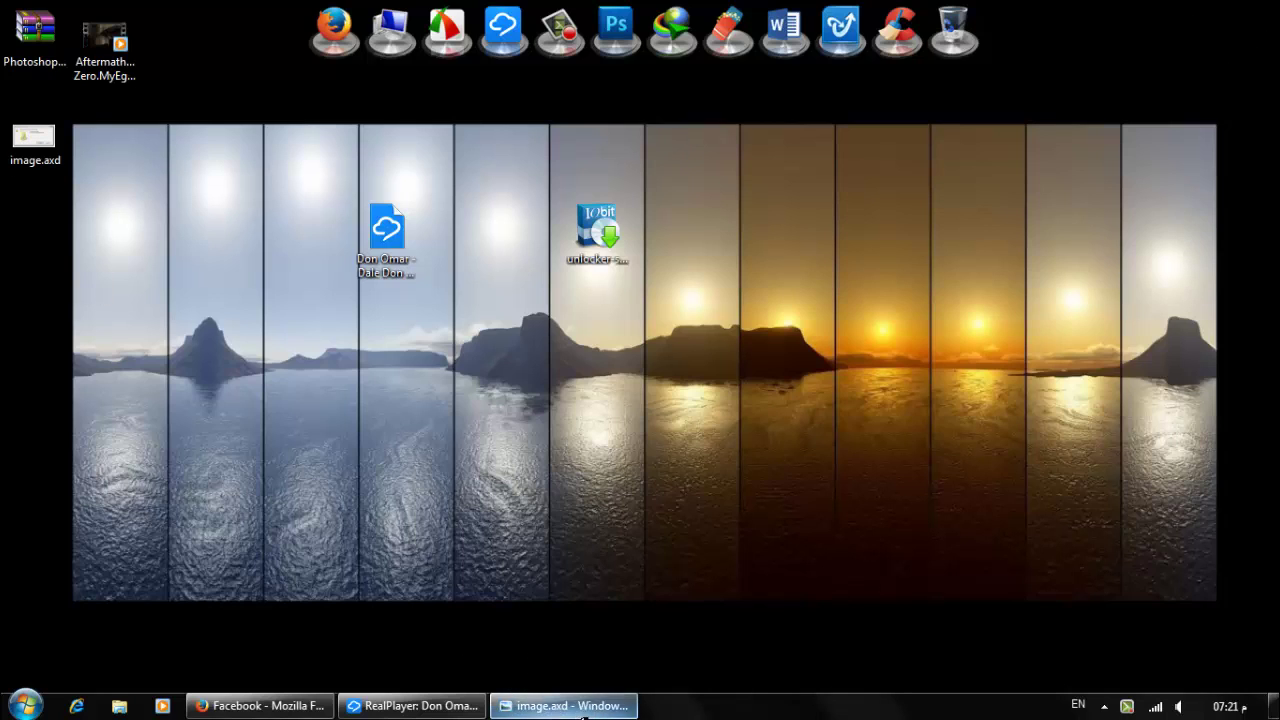
# Bring up the image.axd picture, enlarge its folder access denied example, and close the viewer
pyautogui.click(565, 705)
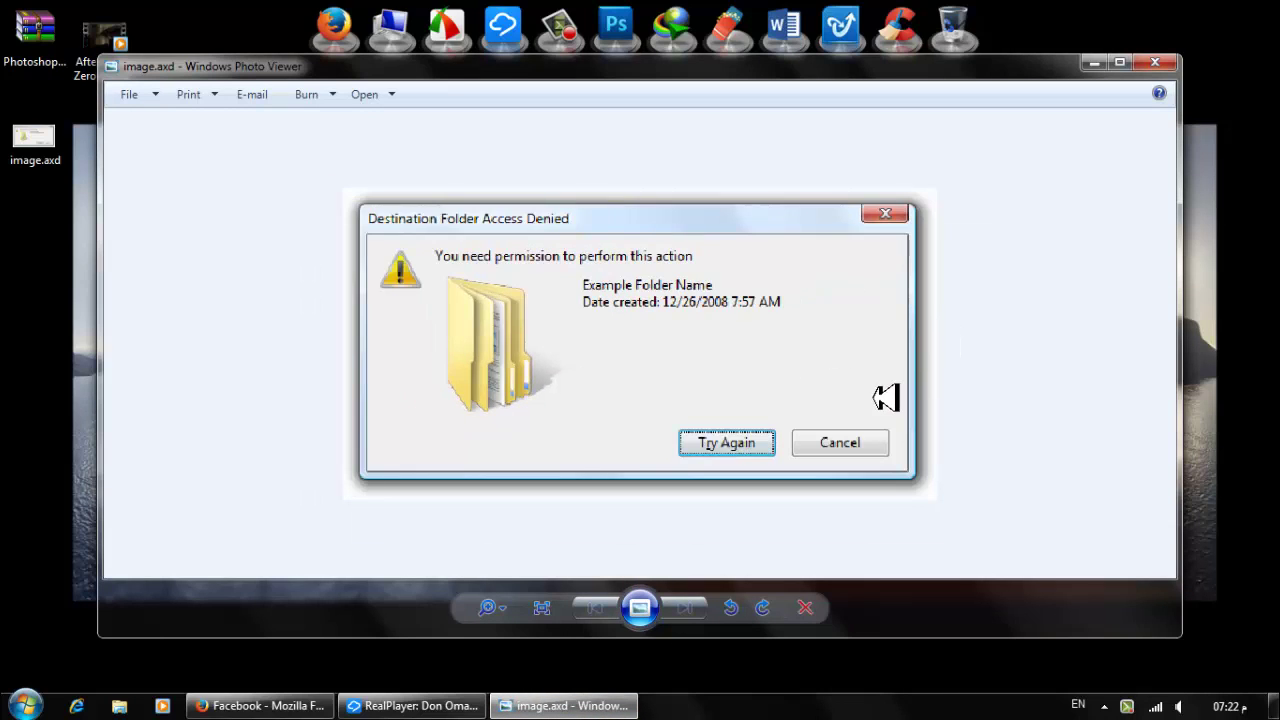
pyautogui.scroll(1, 884, 397)
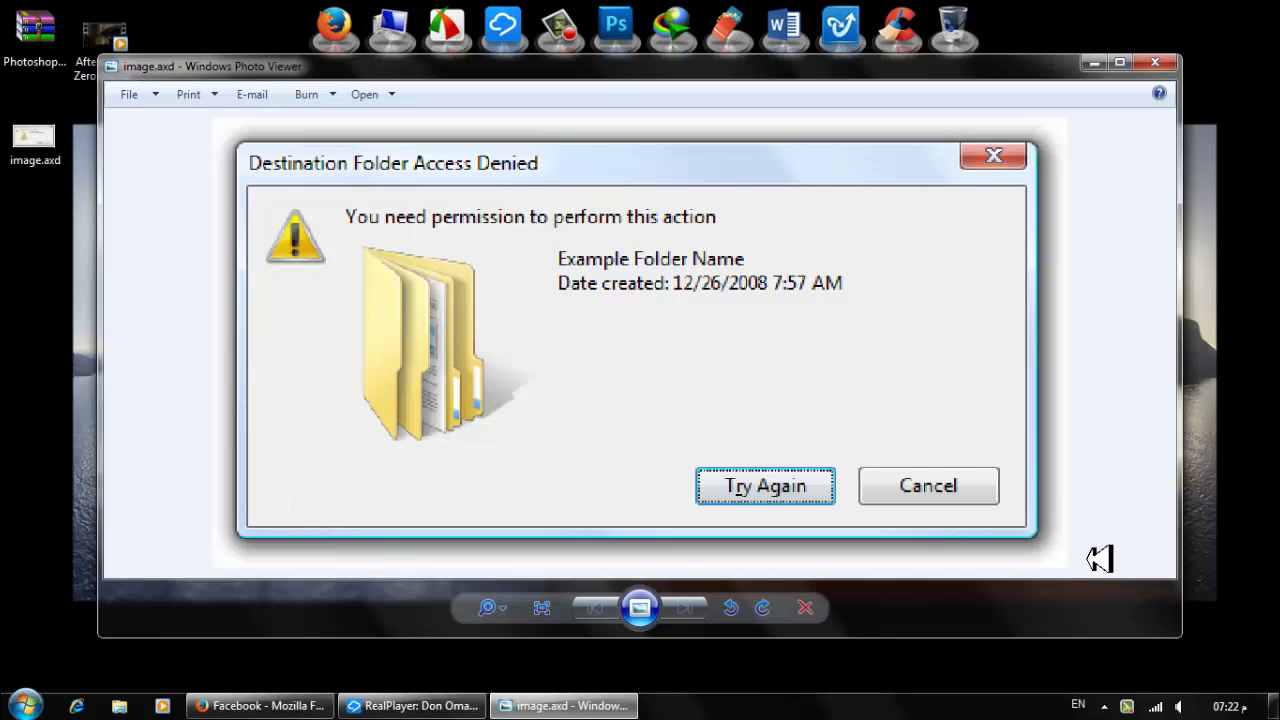
pyautogui.click(1154, 69)
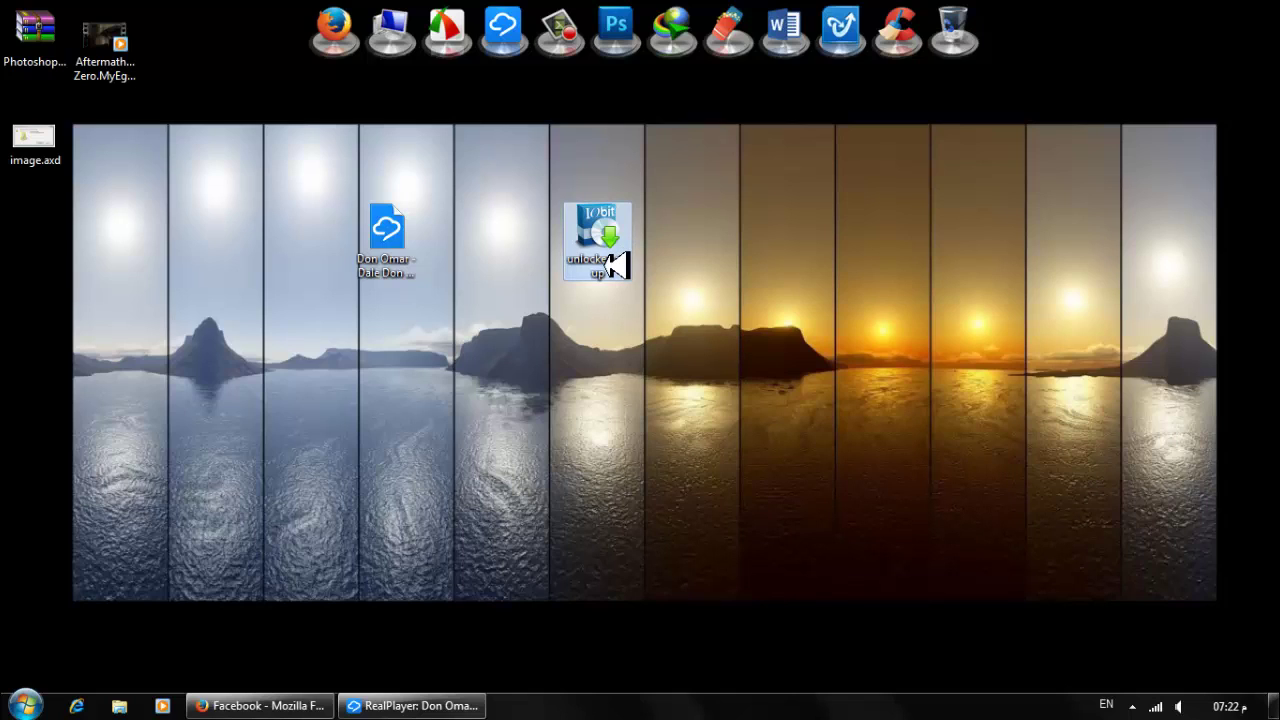
# Run the IObit Unlocker setup file from the desktop and accept its license agreement
pyautogui.doubleClick(613, 265)
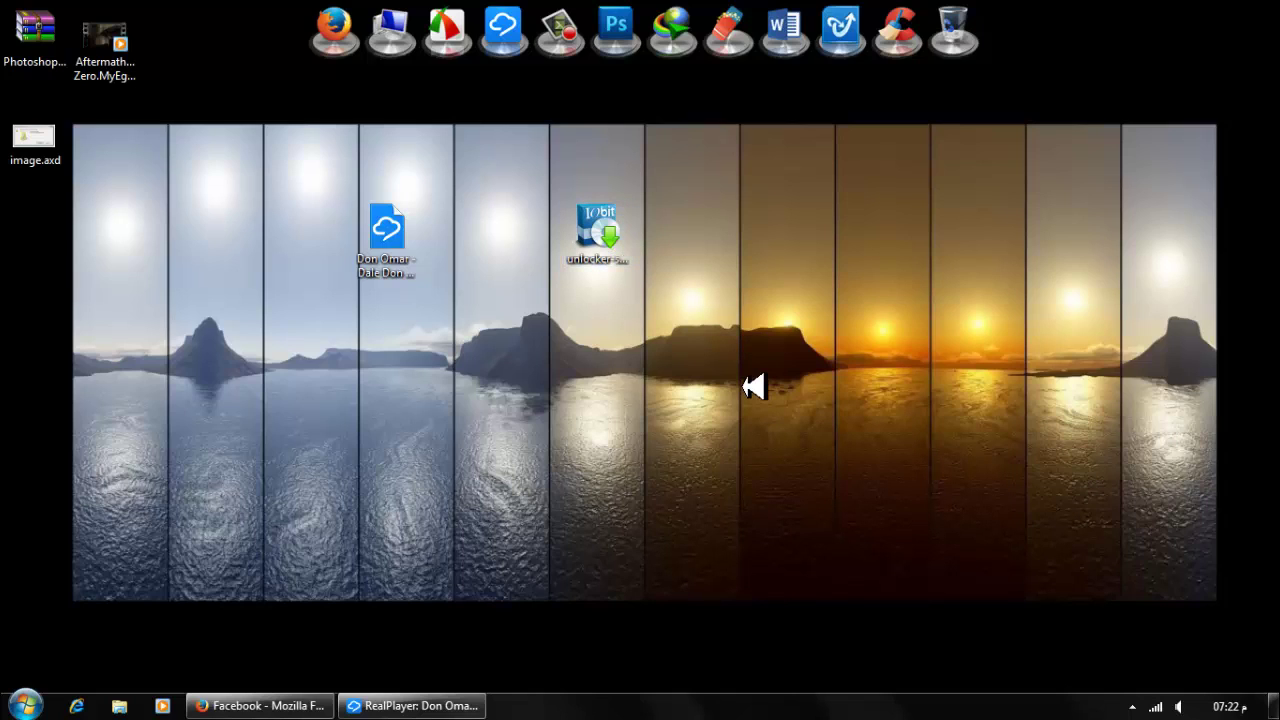
pyautogui.rightClick(686, 231)
pyautogui.click(737, 288)
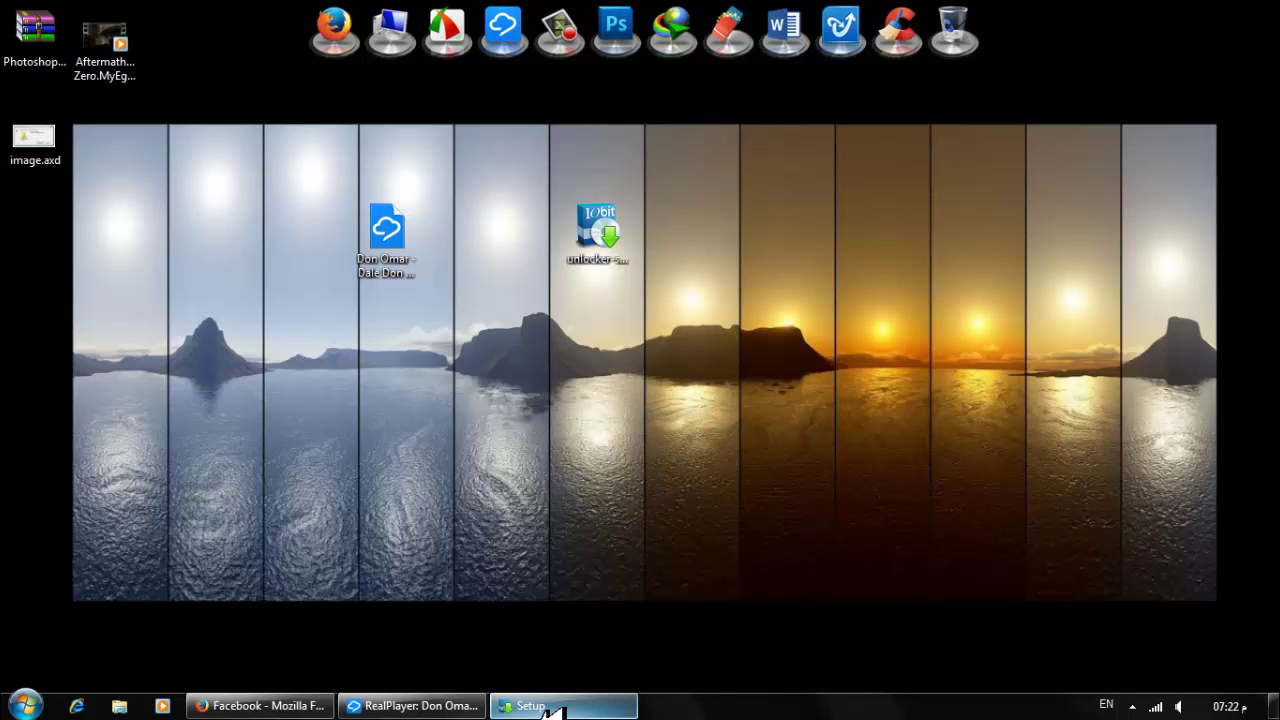
pyautogui.click(743, 510)
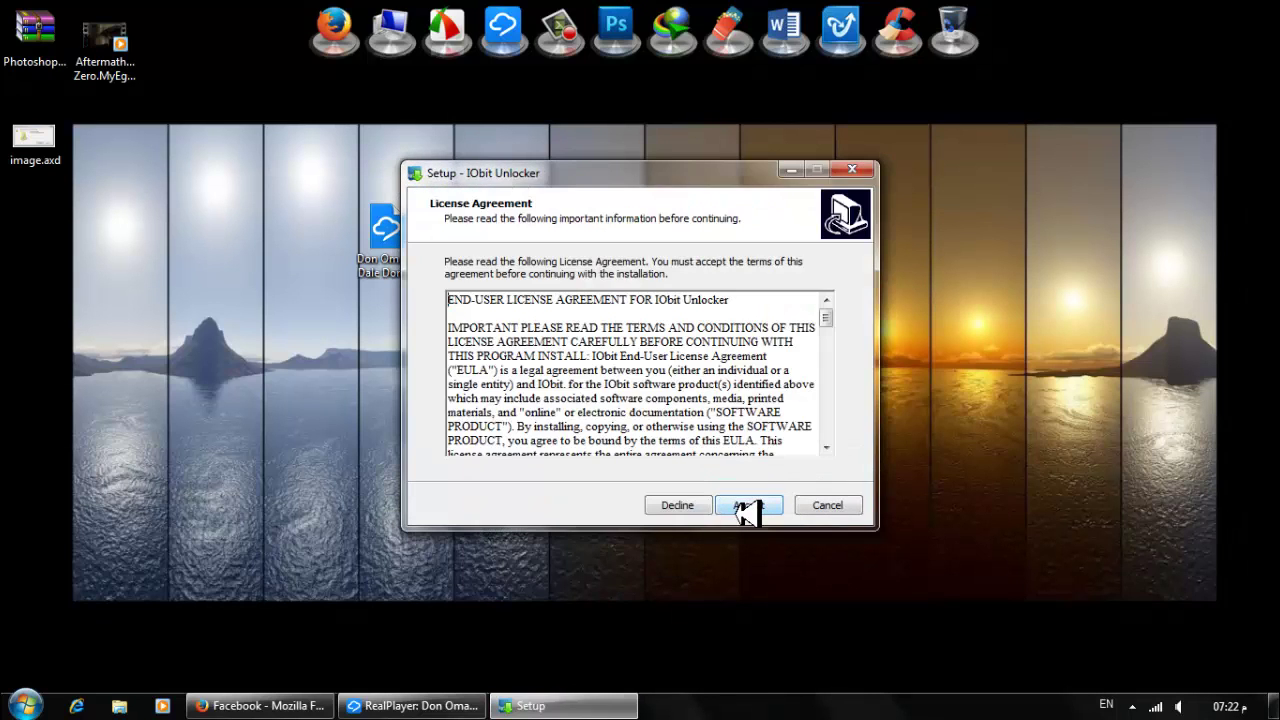
pyautogui.click(746, 508)
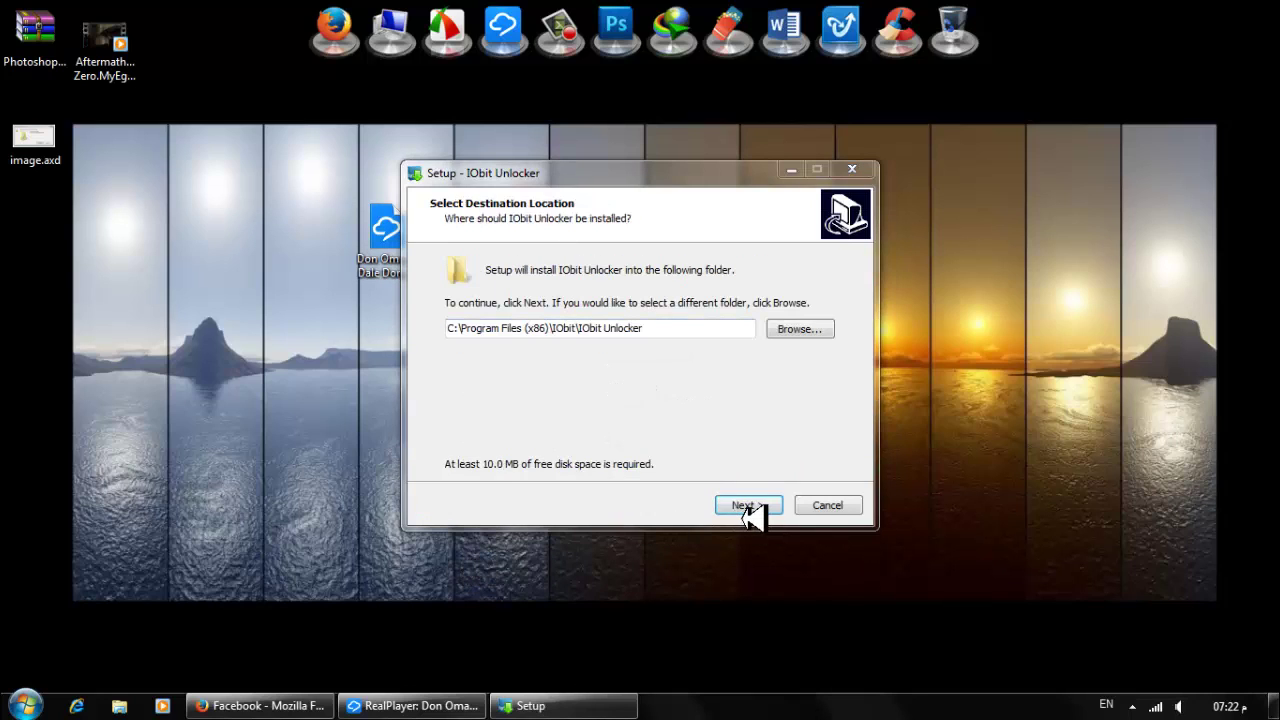
# Install IObit Unlocker in the default folder without the desktop icon or bookmark, and finish setup with Launch IObit Unlocker enabled
pyautogui.click(749, 506)
pyautogui.click(498, 343)
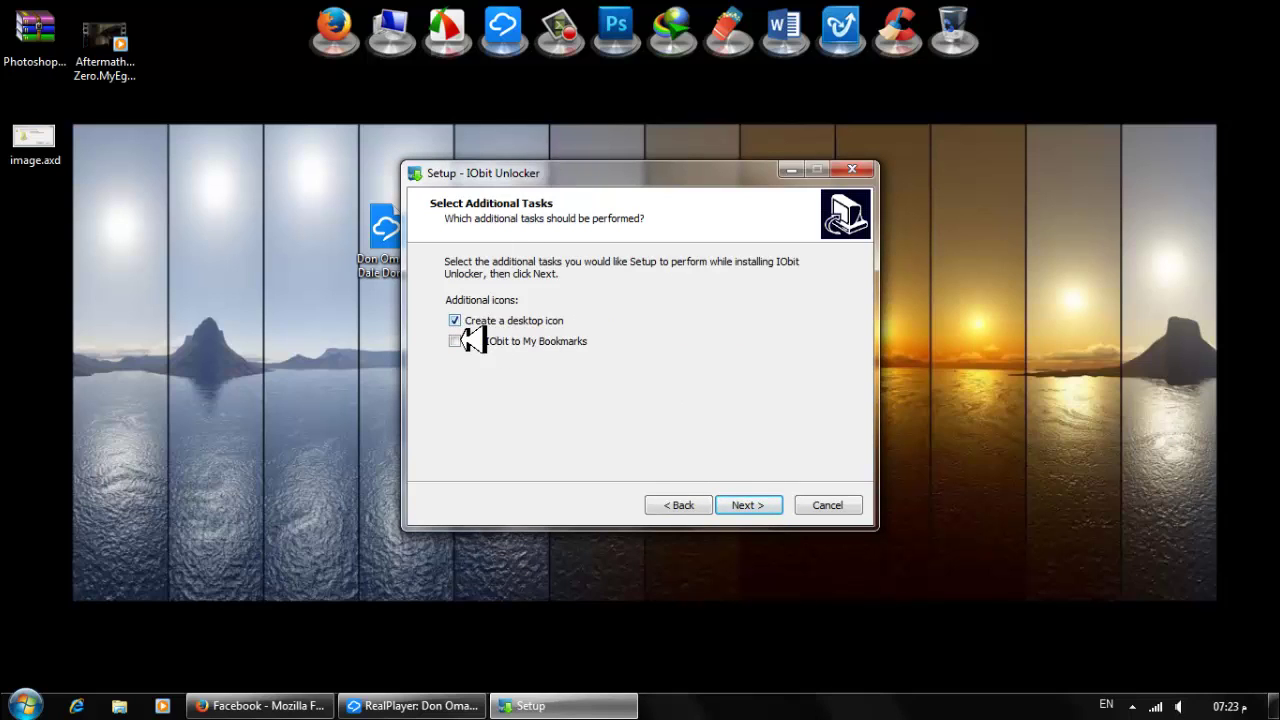
pyautogui.click(456, 321)
pyautogui.click(748, 505)
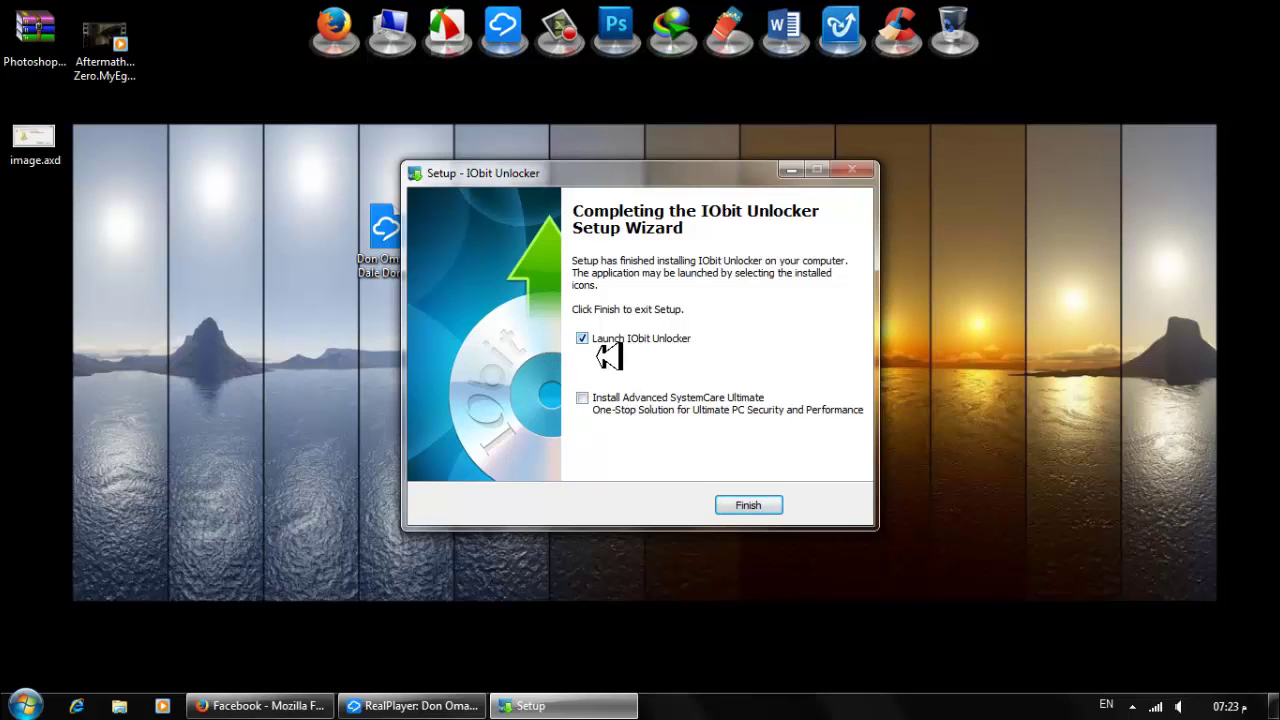
pyautogui.click(750, 507)
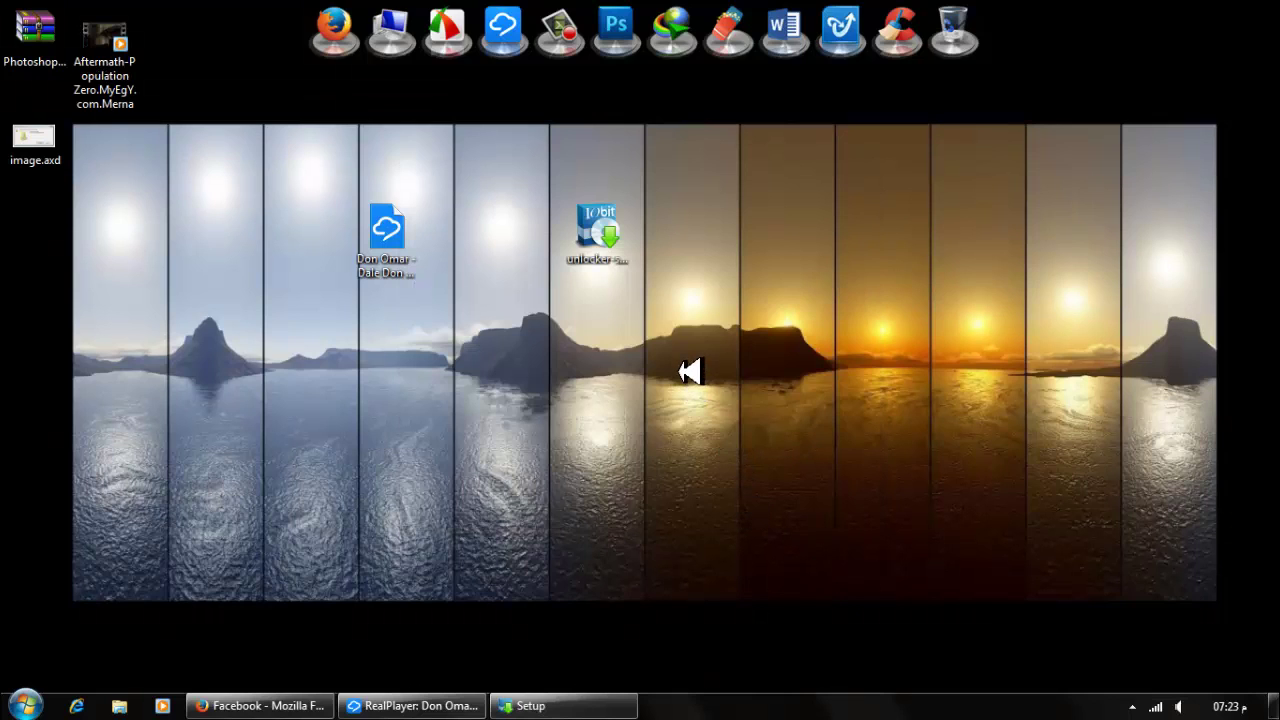
# Dismiss the startup tip, close the IObit Unlocker window and refresh the desktop
pyautogui.rightClick(681, 360)
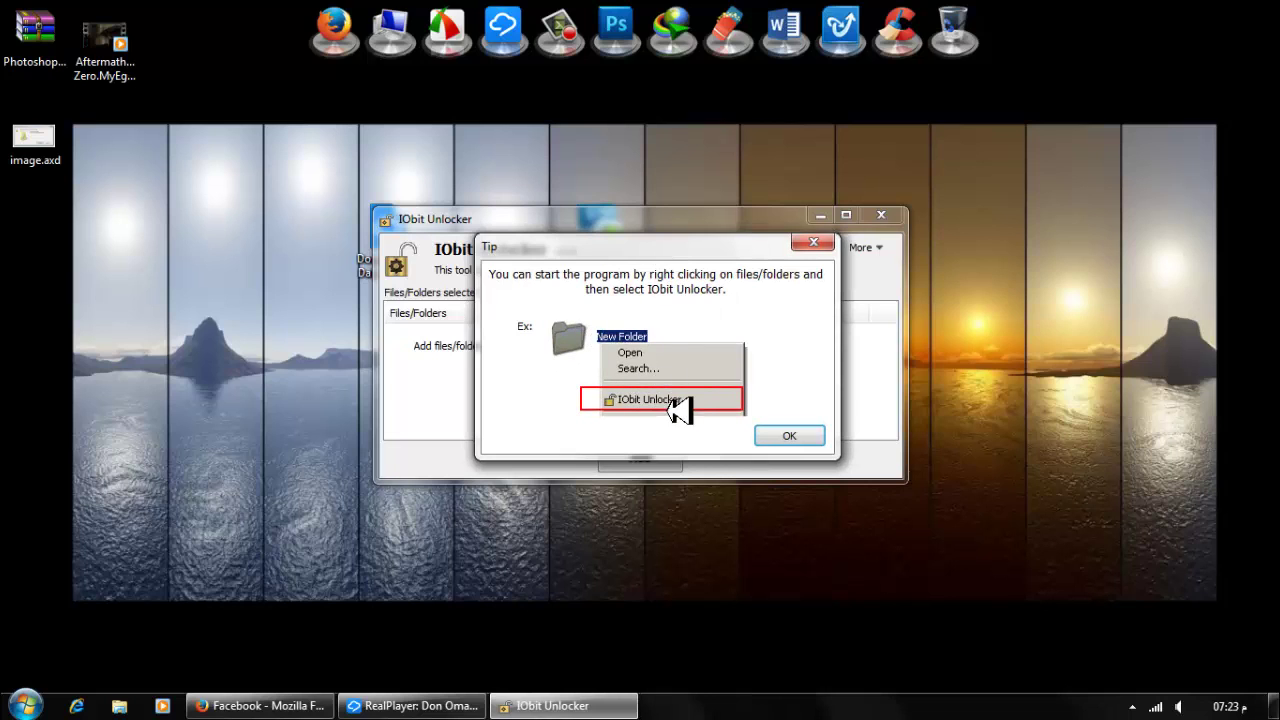
pyautogui.click(815, 436)
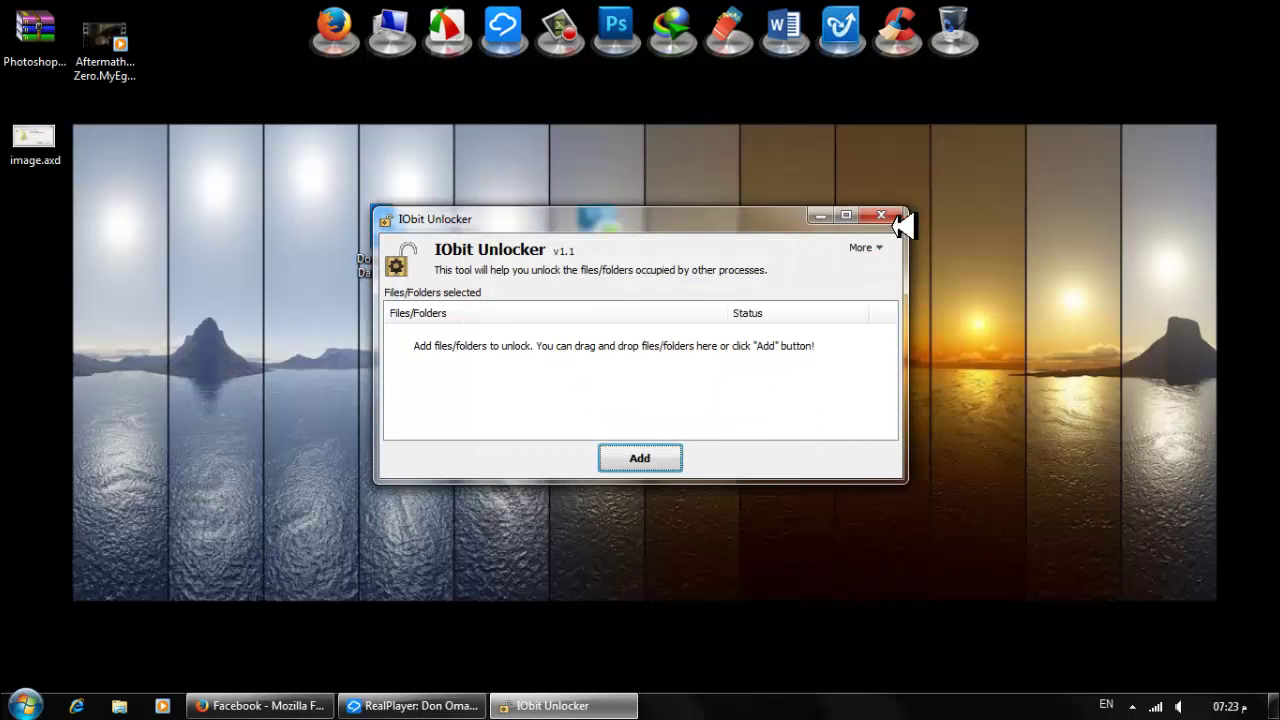
pyautogui.click(884, 215)
pyautogui.rightClick(787, 259)
pyautogui.click(832, 314)
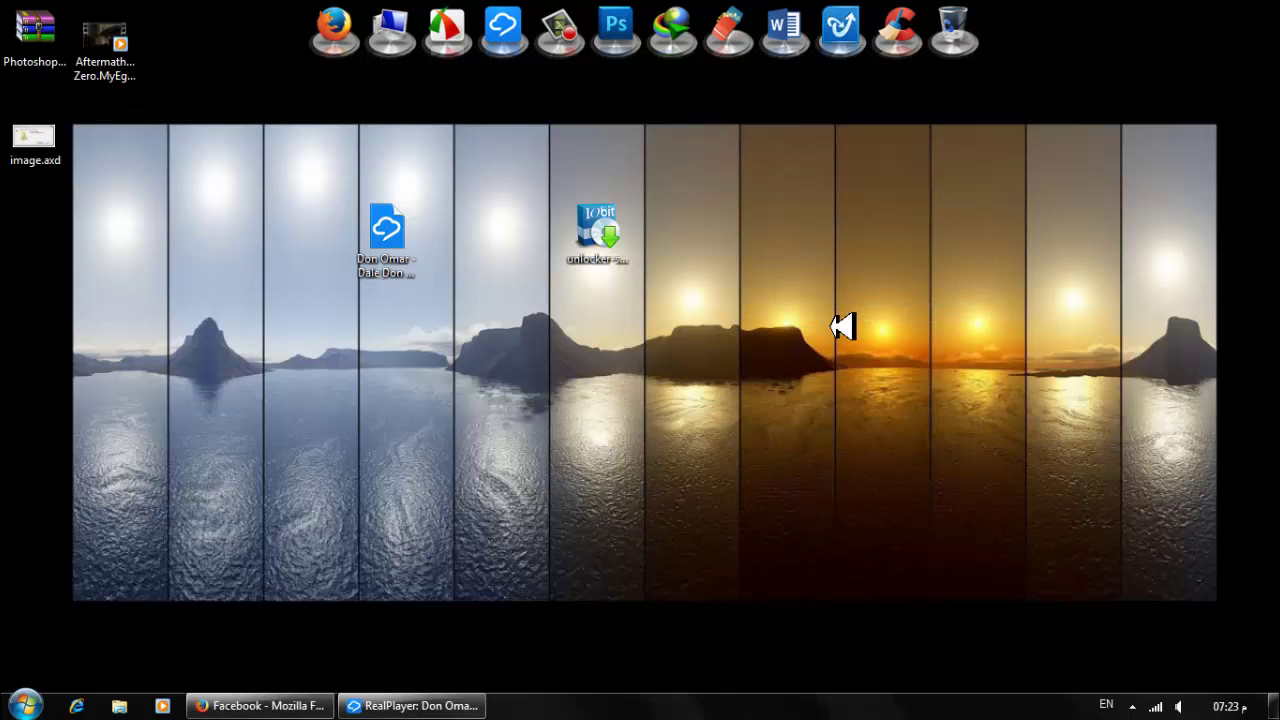
pyautogui.rightClick(495, 378)
pyautogui.click(524, 430)
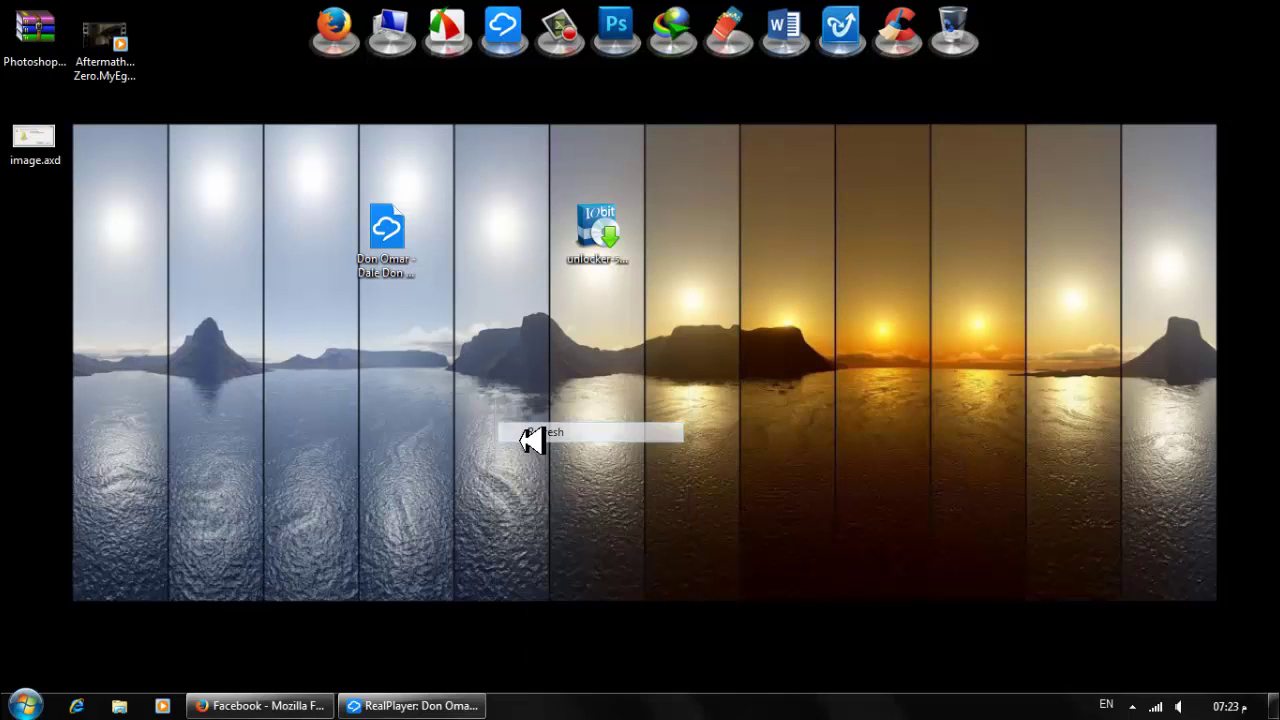
# Move the Don Omar - Dale Don Dale MP3 closer to the unlocker setup file and resume its playback in RealPlayer
pyautogui.moveTo(383, 262); pyautogui.dragTo(570, 310)
pyautogui.moveTo(527, 257); pyautogui.dragTo(457, 257)
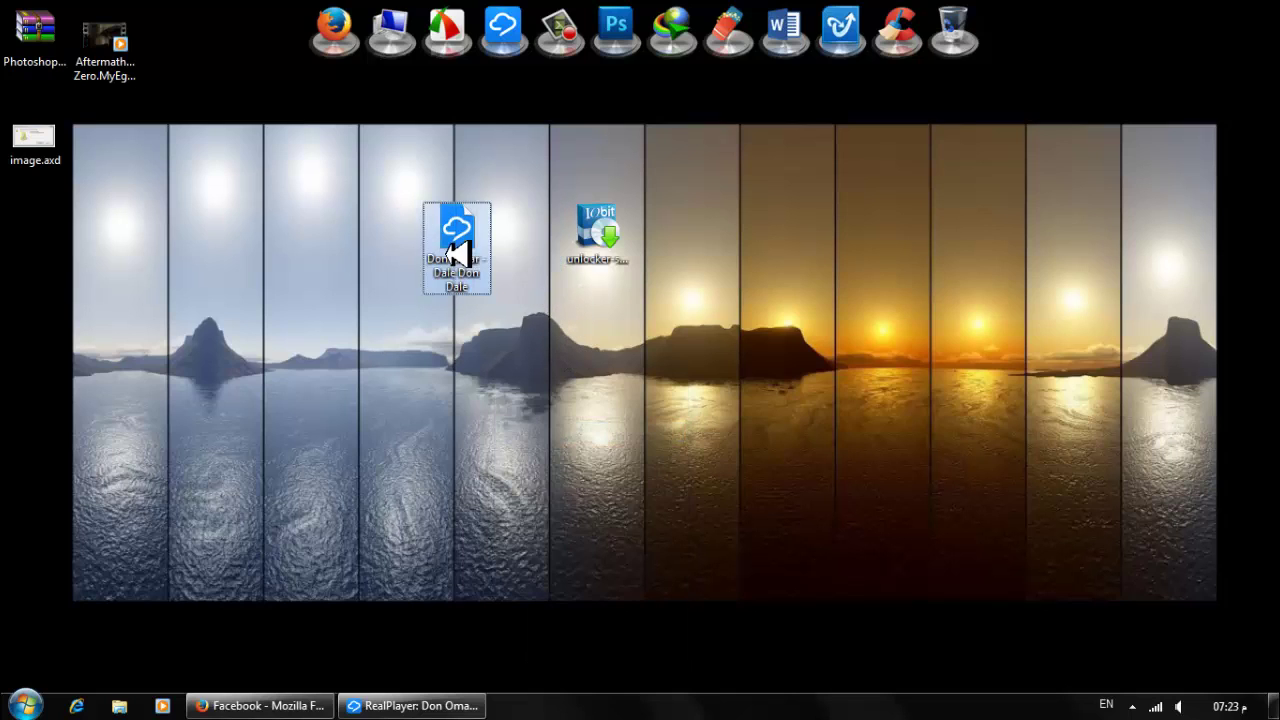
pyautogui.click(304, 406)
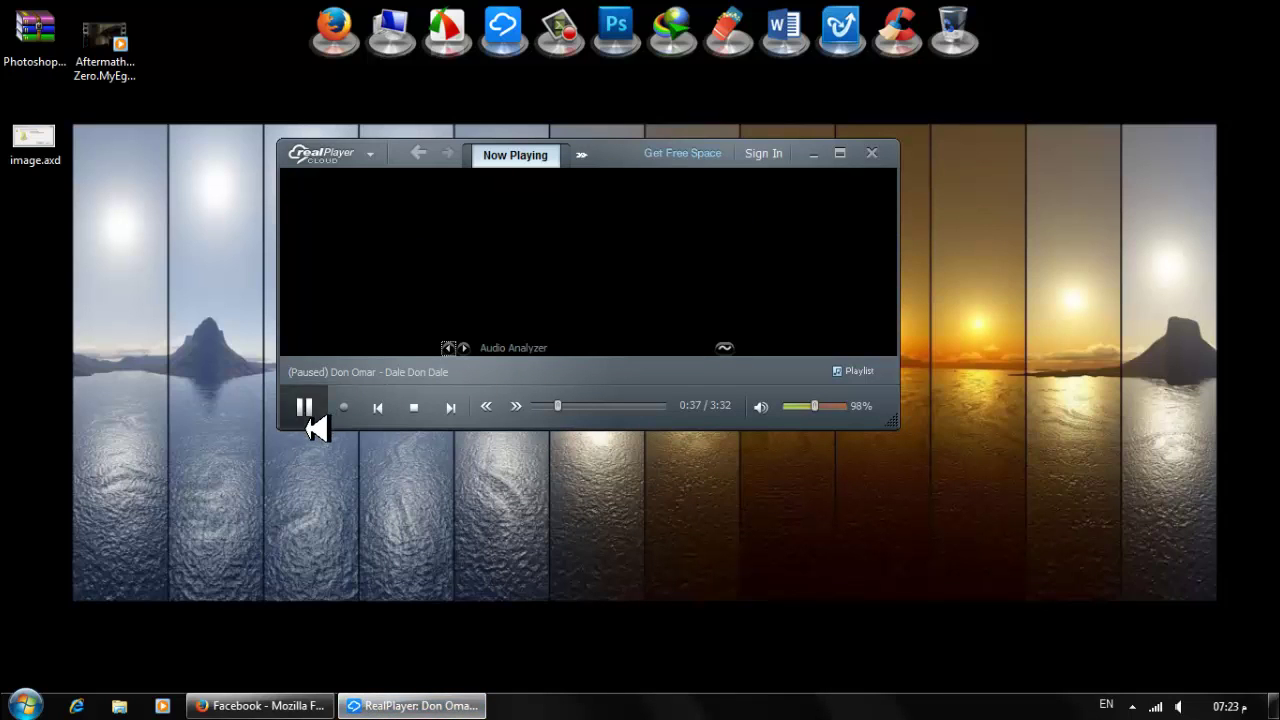
pyautogui.click(452, 707)
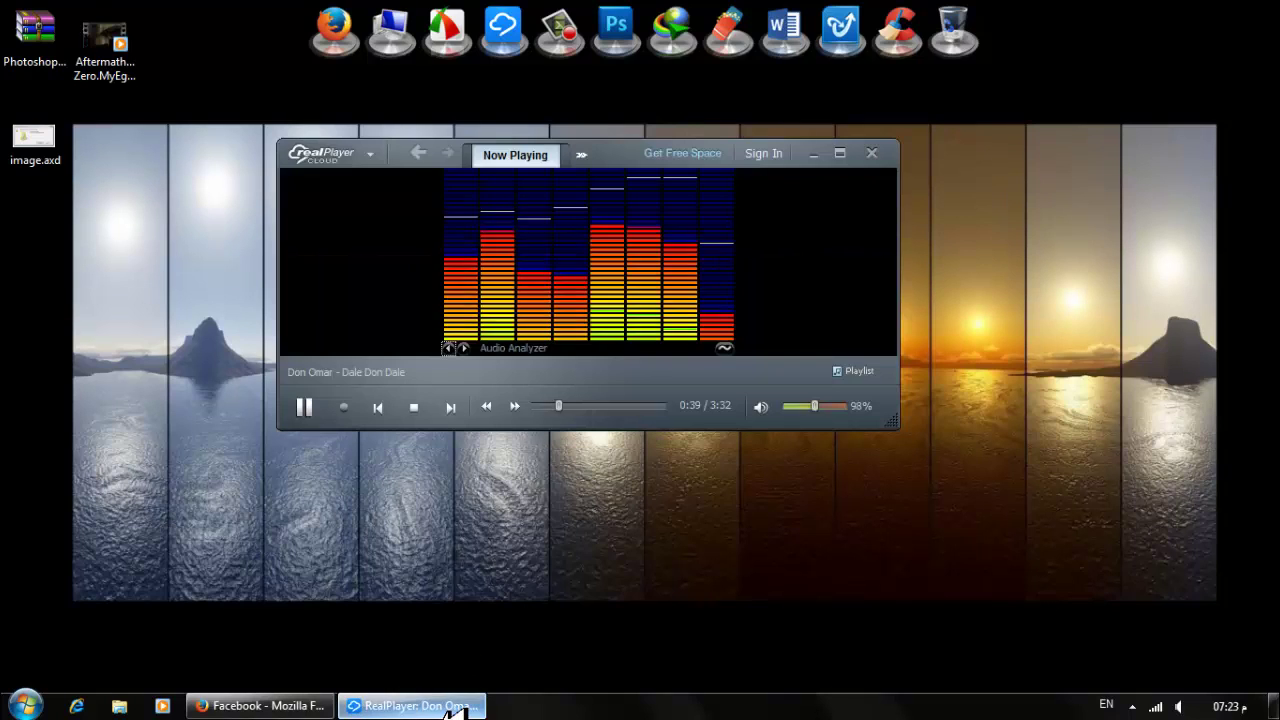
pyautogui.click(455, 709)
pyautogui.click(455, 709)
# Try to permanently delete the Don Omar - Dale Don Dale MP3 from the desktop while RealPlayer is playing it
pyautogui.moveTo(486, 246); pyautogui.dragTo(449, 271)
pyautogui.click(558, 350)
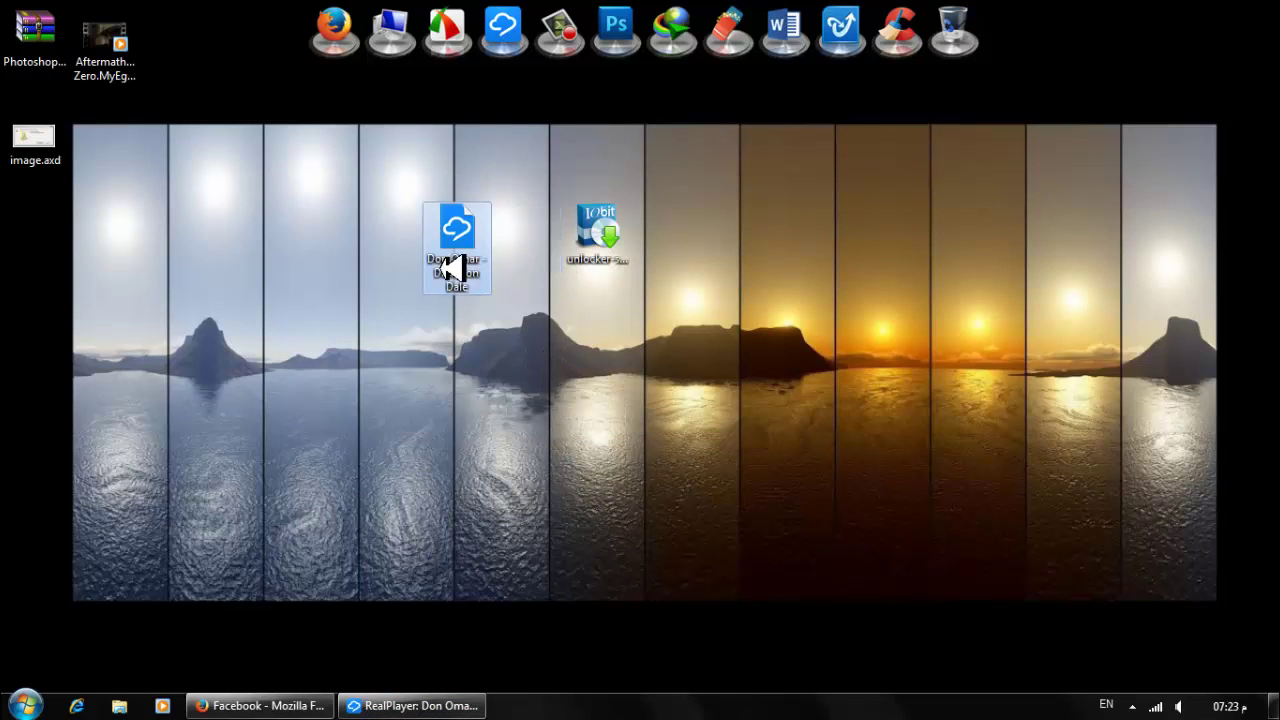
pyautogui.hotkey('shift', 'Delete')
pyautogui.press('Return')
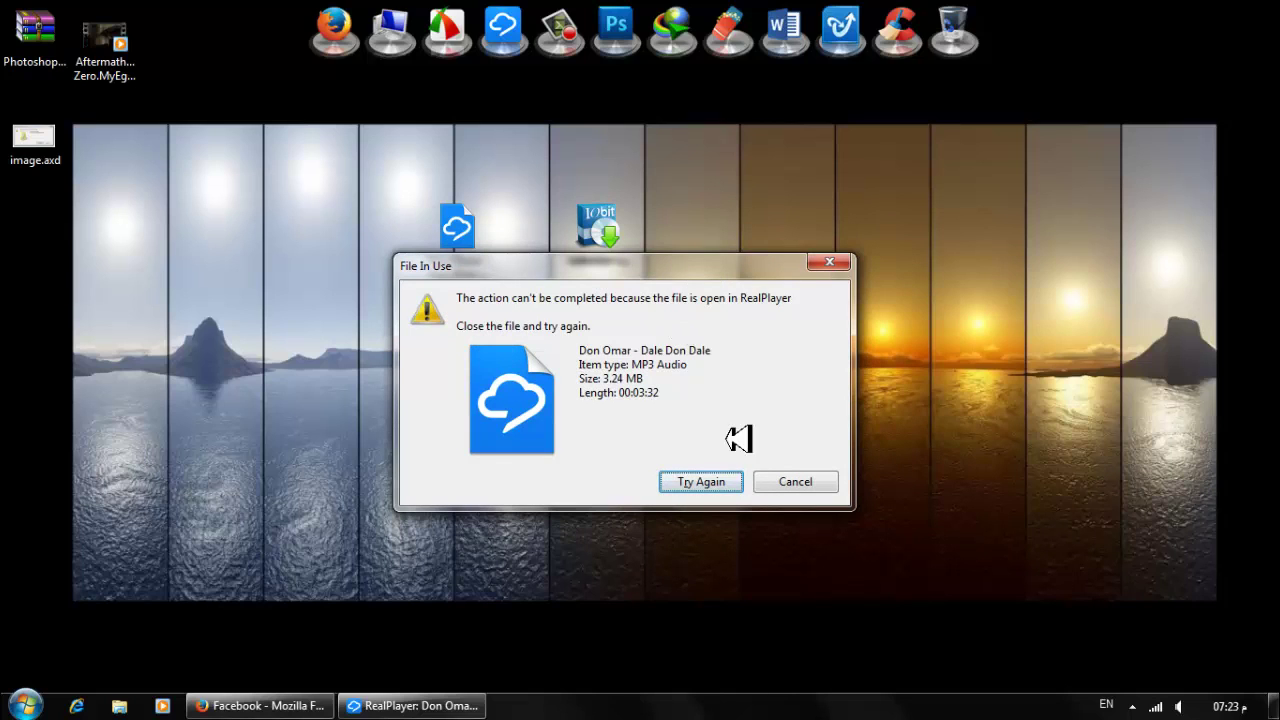
pyautogui.moveTo(688, 280)
pyautogui.mouseDown()
pyautogui.moveTo(780, 282)
pyautogui.moveTo(666, 287)
pyautogui.mouseUp()
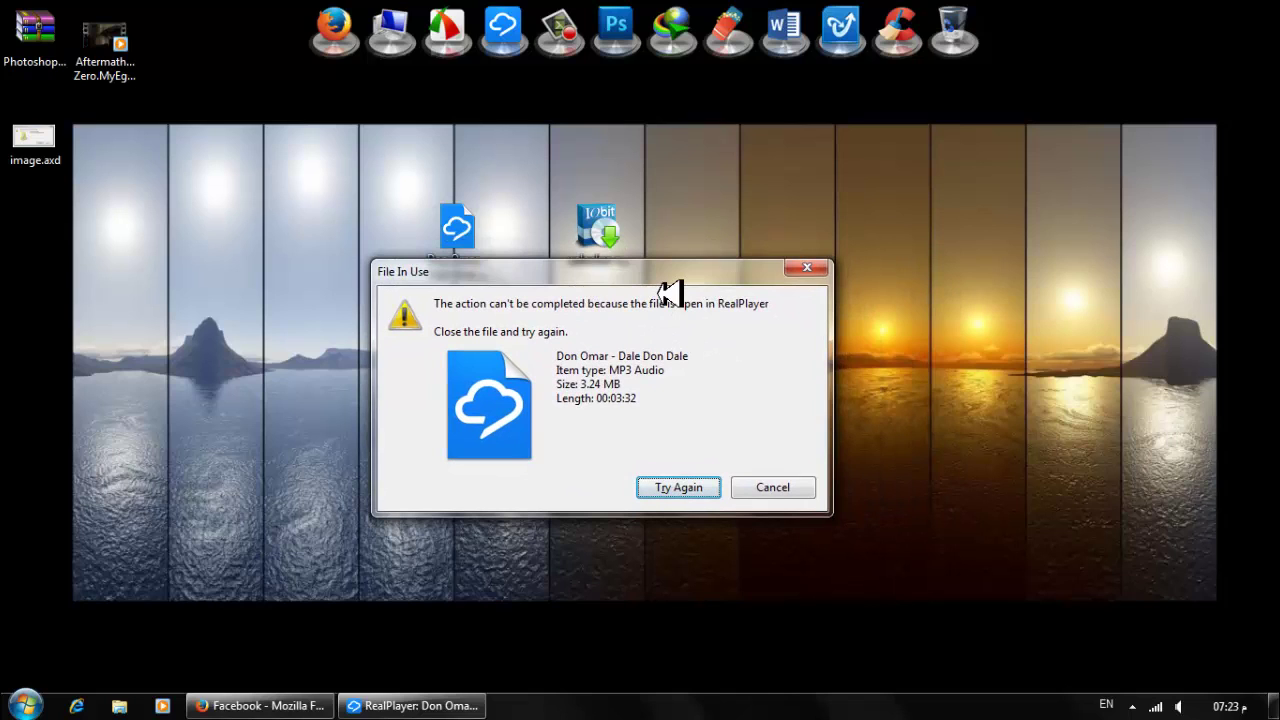
pyautogui.click(810, 270)
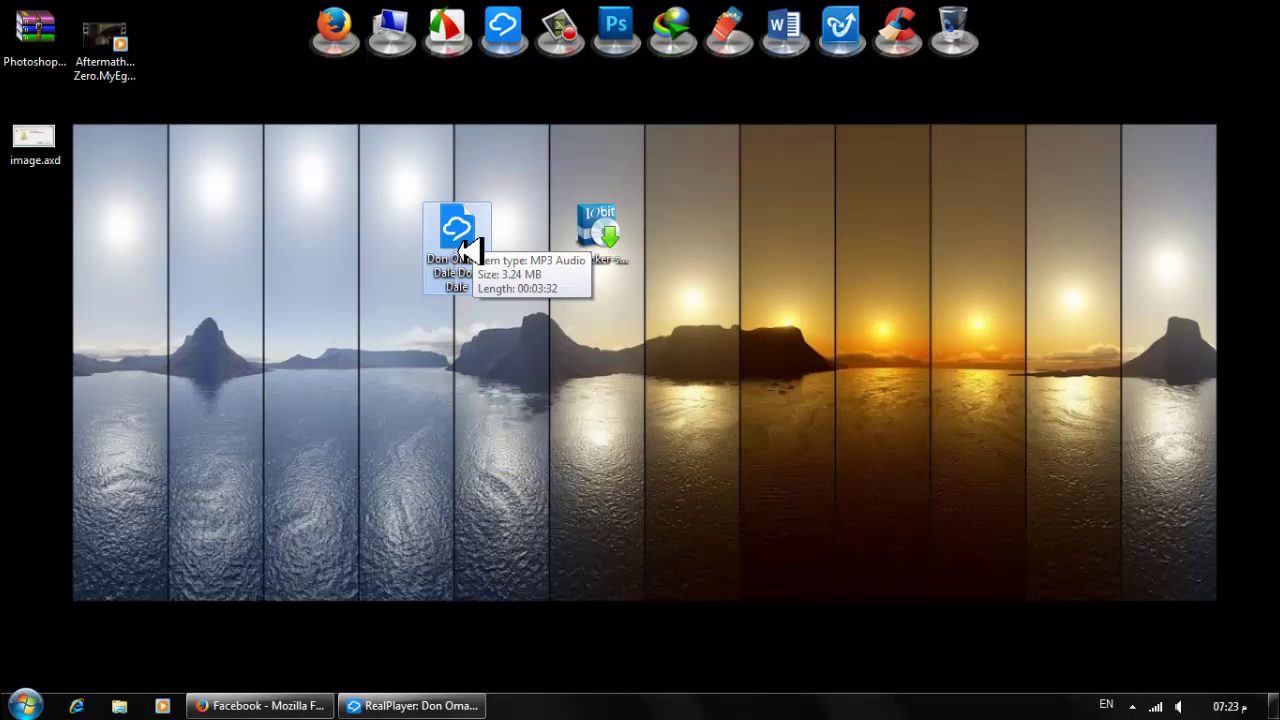
# Open the Don Omar - Dale Don Dale MP3 with IObit Unlocker, apply Unlock & Delete to it, and exit the tool
pyautogui.rightClick(462, 248)
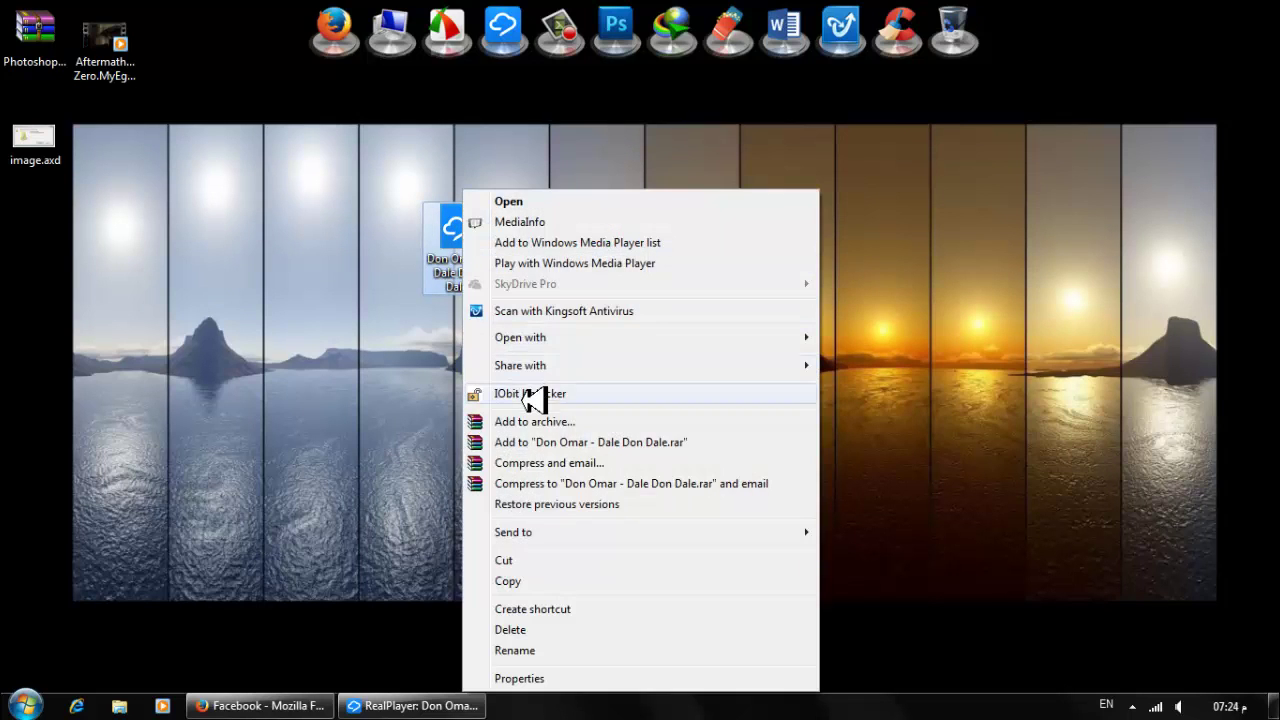
pyautogui.click(555, 395)
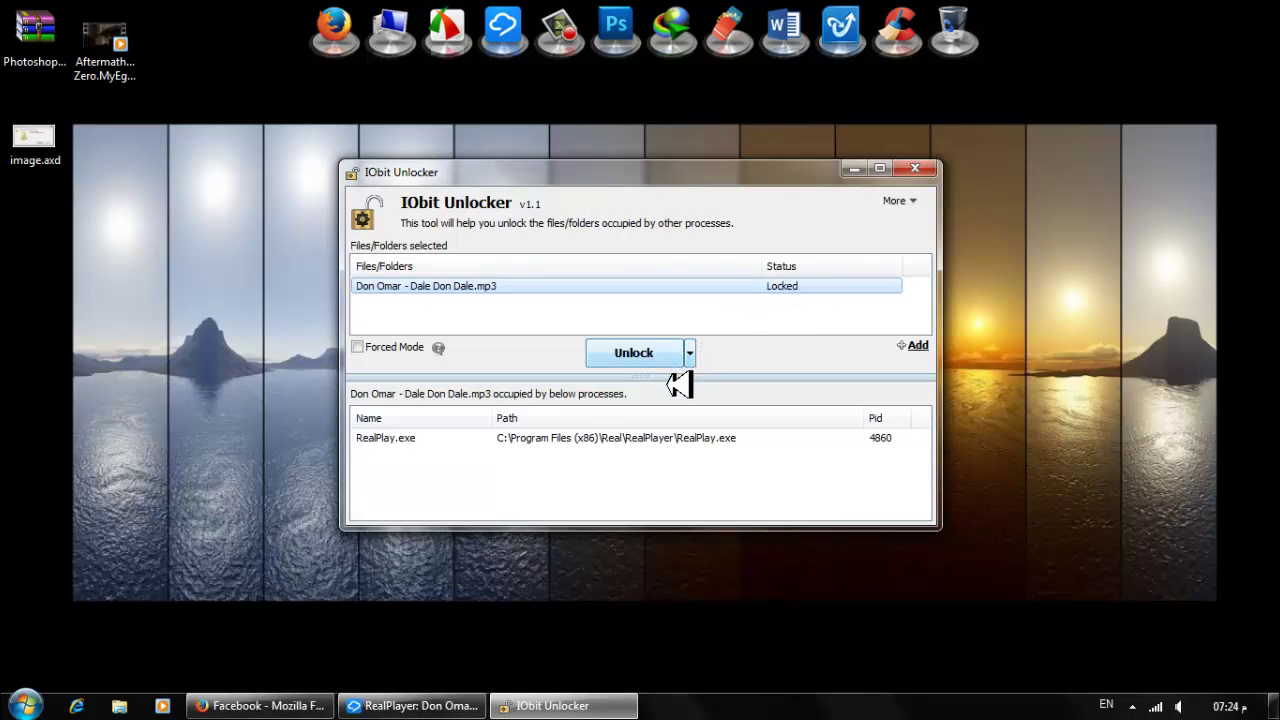
pyautogui.click(690, 355)
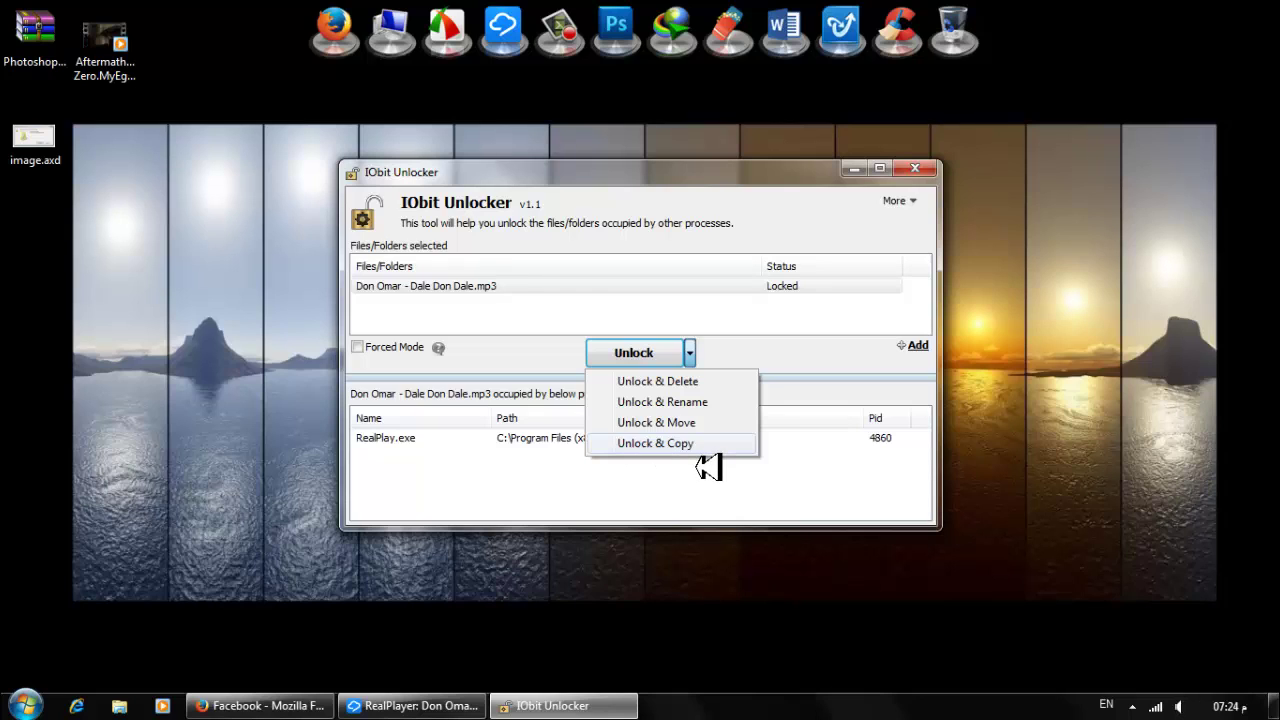
pyautogui.click(686, 382)
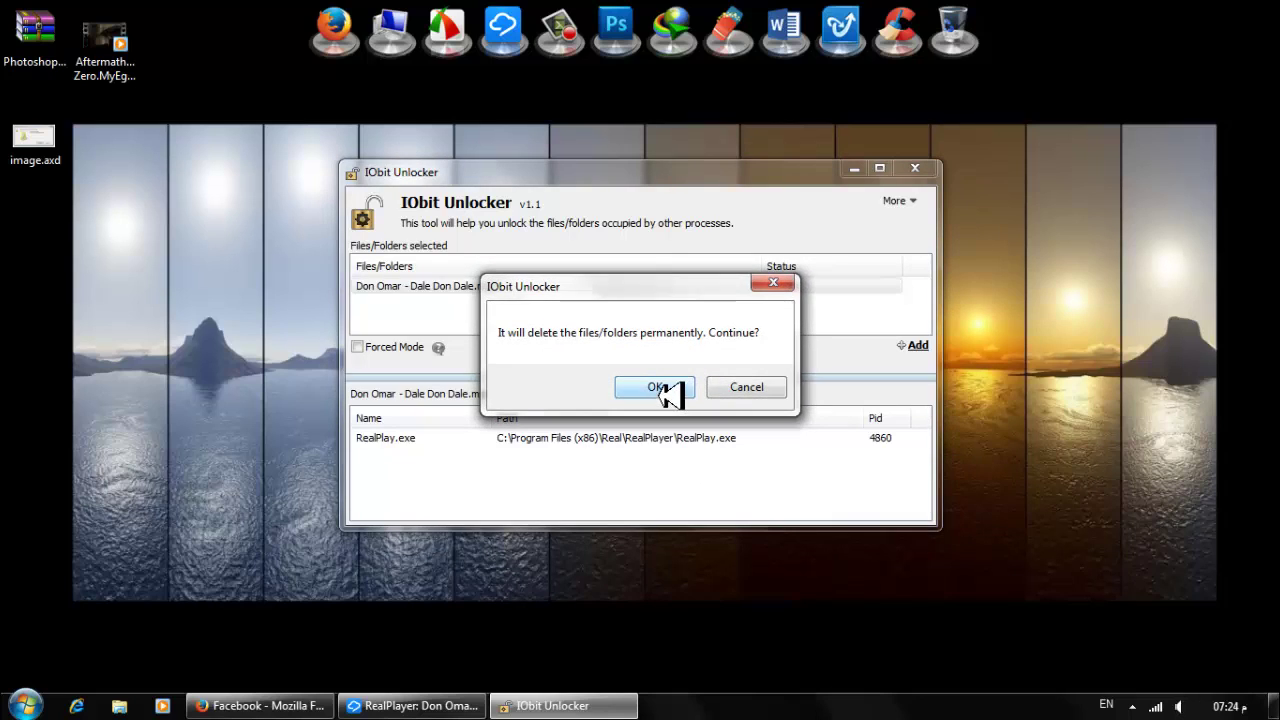
pyautogui.click(664, 390)
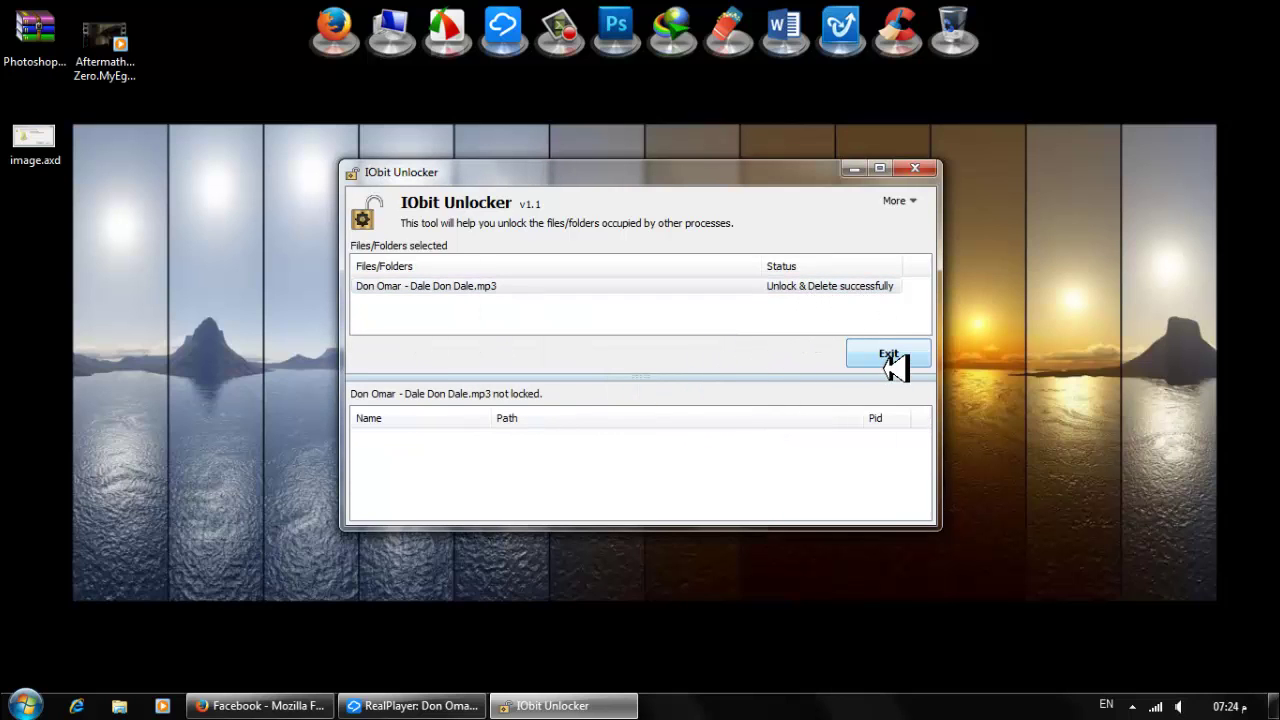
pyautogui.click(886, 352)
pyautogui.moveTo(494, 193); pyautogui.dragTo(470, 300)
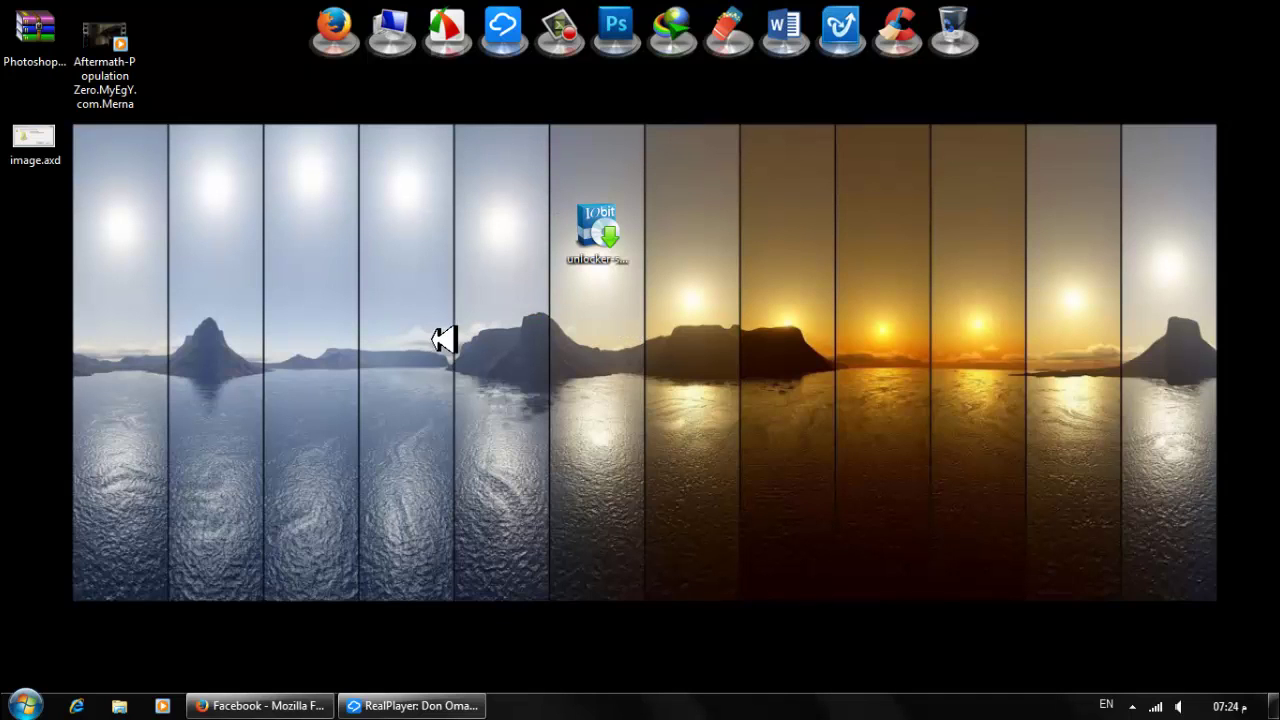
# Close RealPlayer and move the image.axd file beside the unlocker setup file on the desktop
pyautogui.rightClick(448, 708)
pyautogui.click(417, 663)
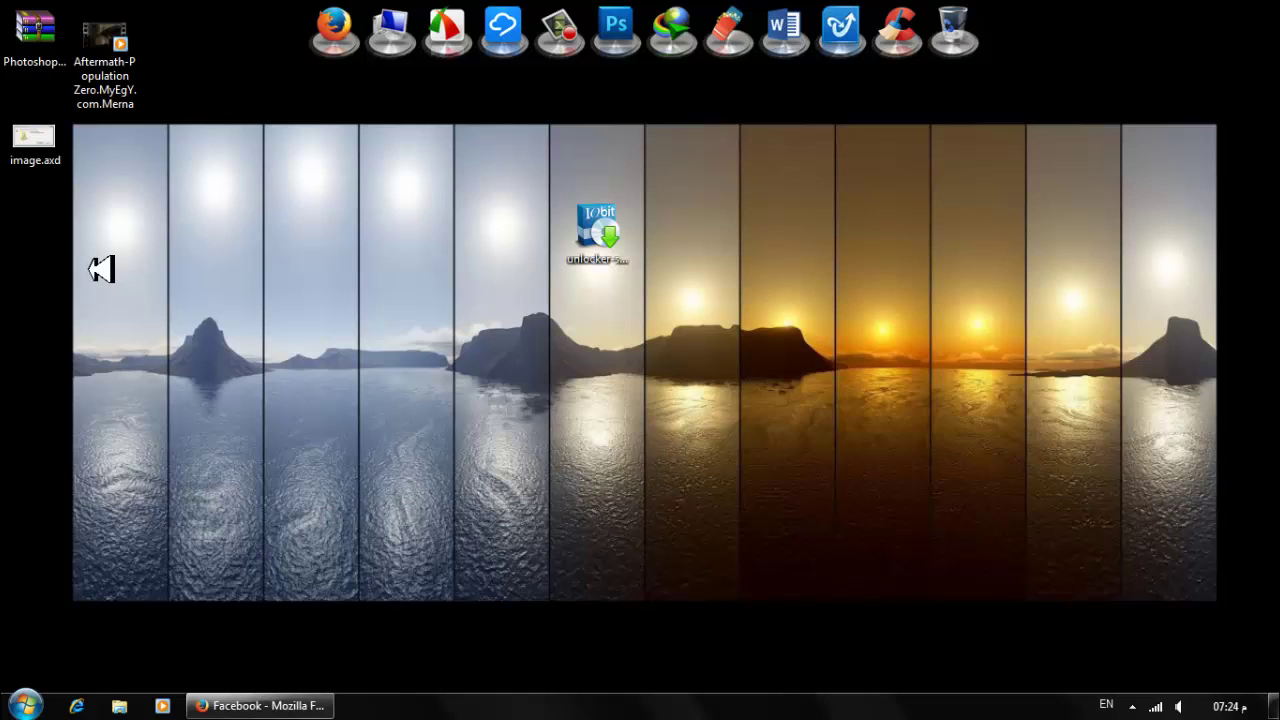
pyautogui.moveTo(49, 168); pyautogui.dragTo(535, 255)
pyautogui.moveTo(597, 364); pyautogui.dragTo(597, 183)
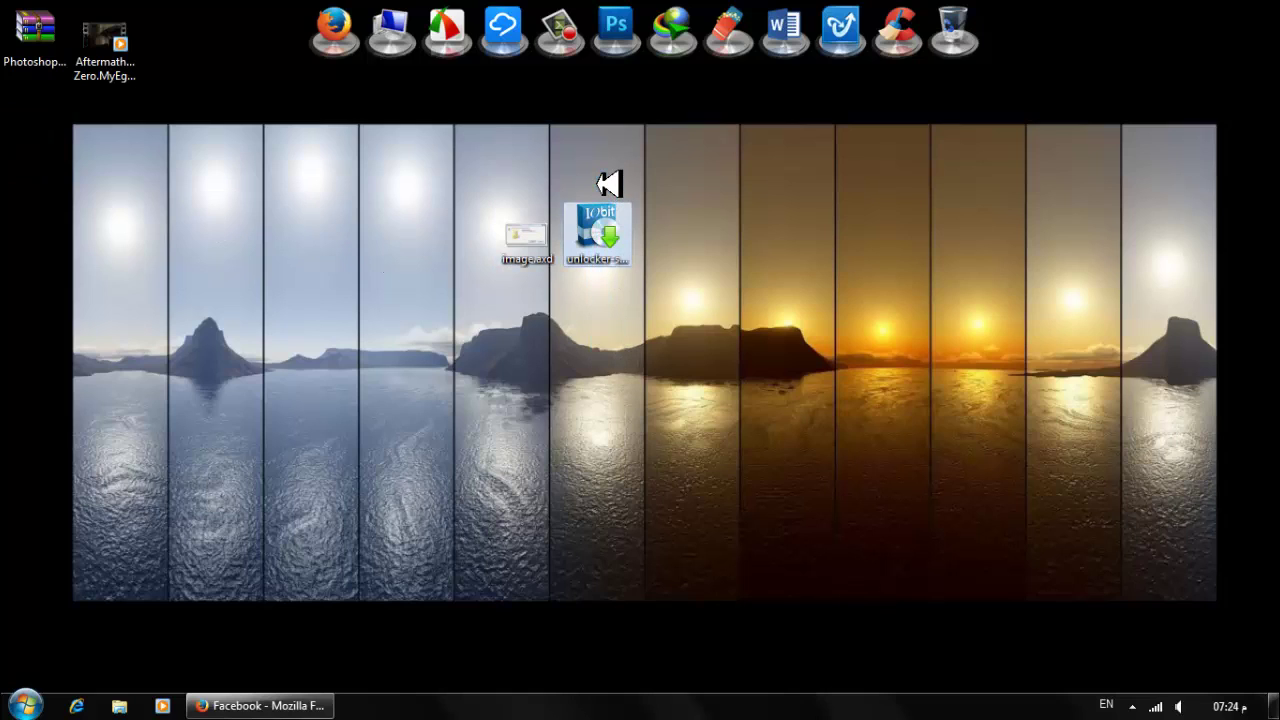